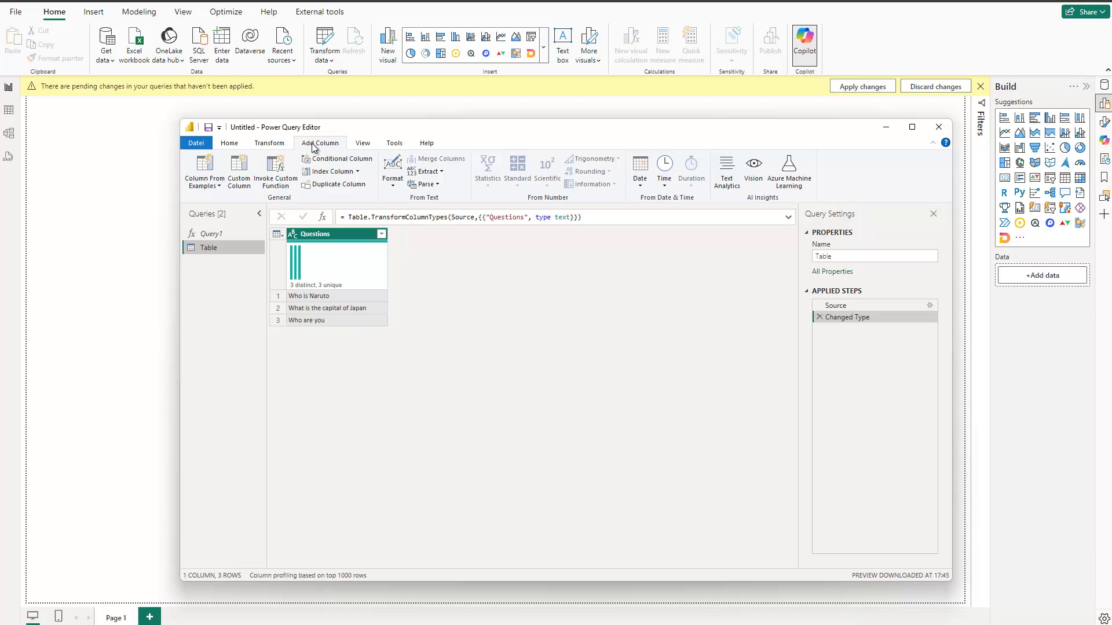
# Invoke Query1 with each row's Questions value as prompt, creating a column named Answers.
pyautogui.click(279, 184)
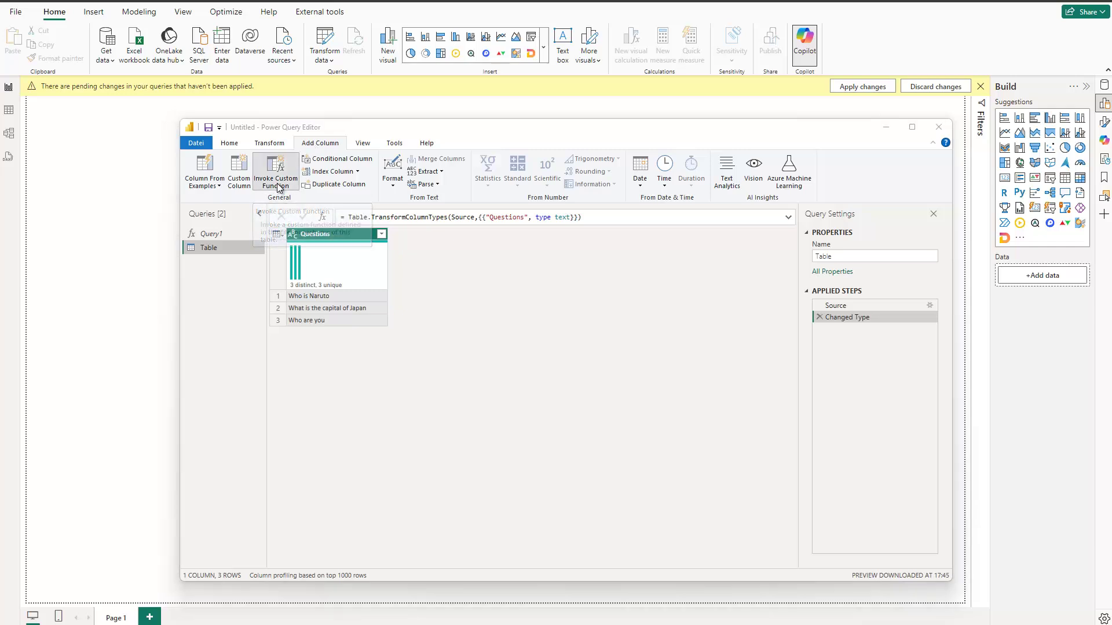
pyautogui.moveTo(737, 231); pyautogui.dragTo(593, 225)
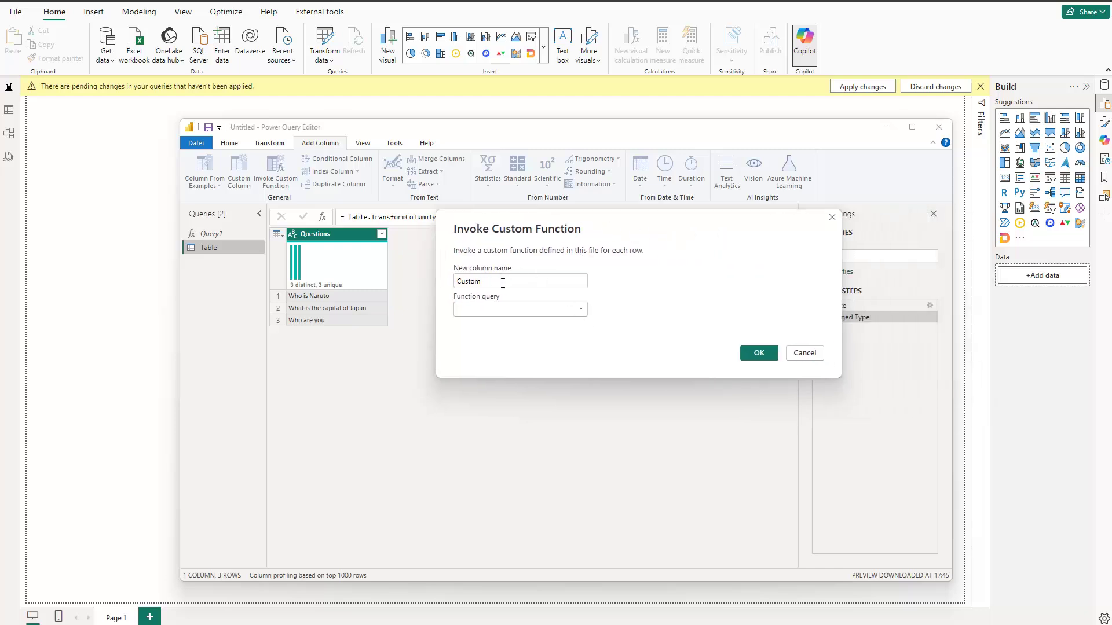
pyautogui.moveTo(503, 283); pyautogui.dragTo(438, 278)
pyautogui.write('Rep')
pyautogui.press('BackSpace')
pyautogui.press('BackSpace')
pyautogui.press('BackSpace')
pyautogui.write('Answers')
pyautogui.click(506, 309)
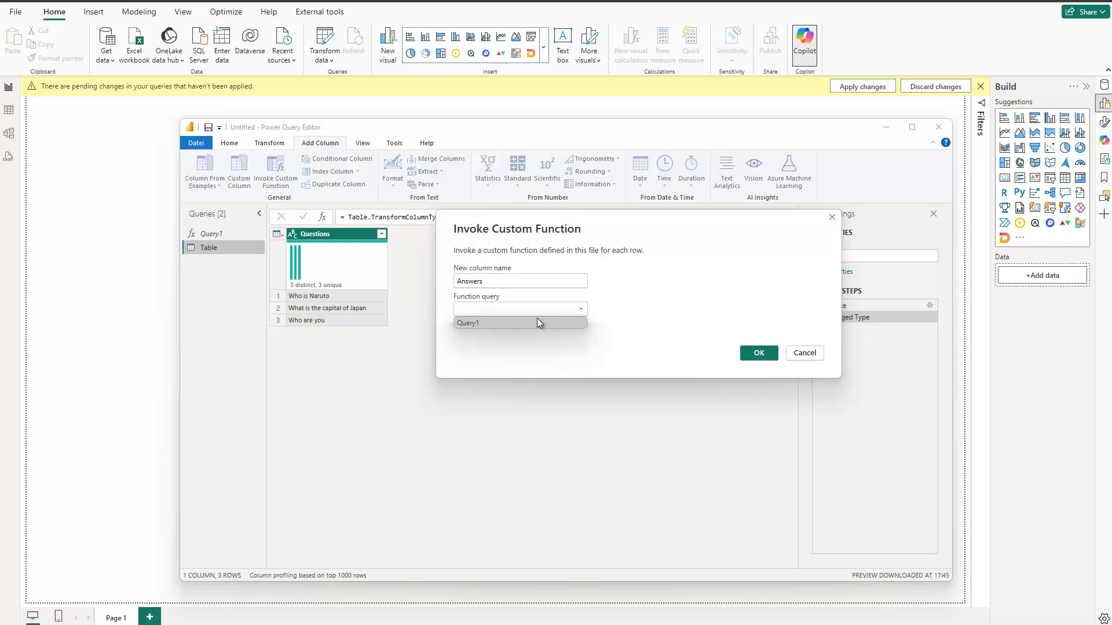
pyautogui.click(504, 322)
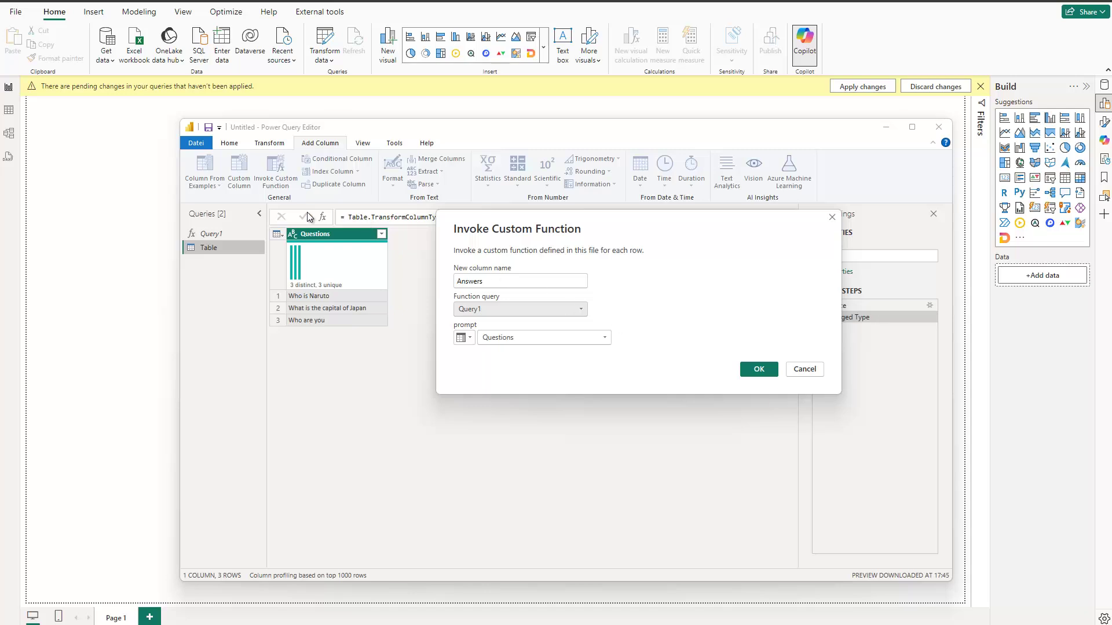
pyautogui.click(533, 338)
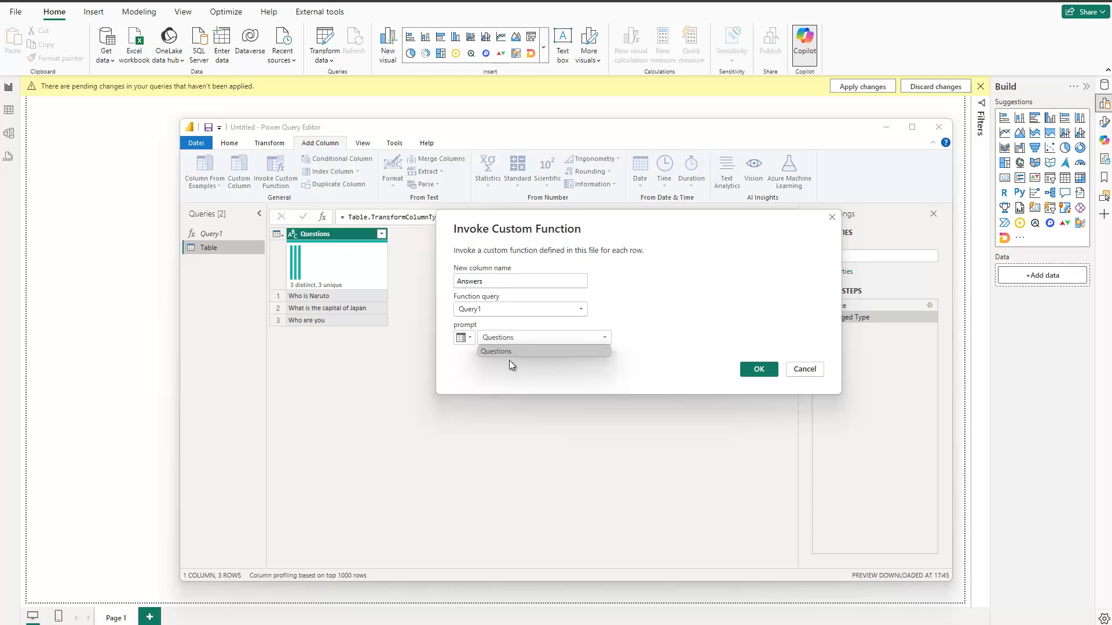
pyautogui.click(523, 353)
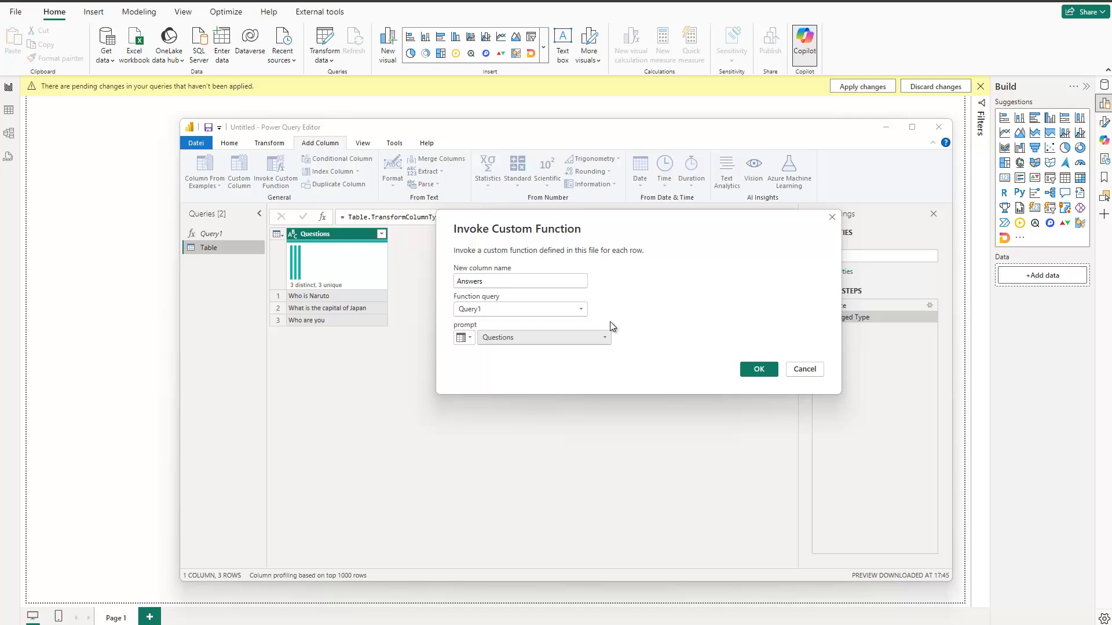
pyautogui.click(758, 369)
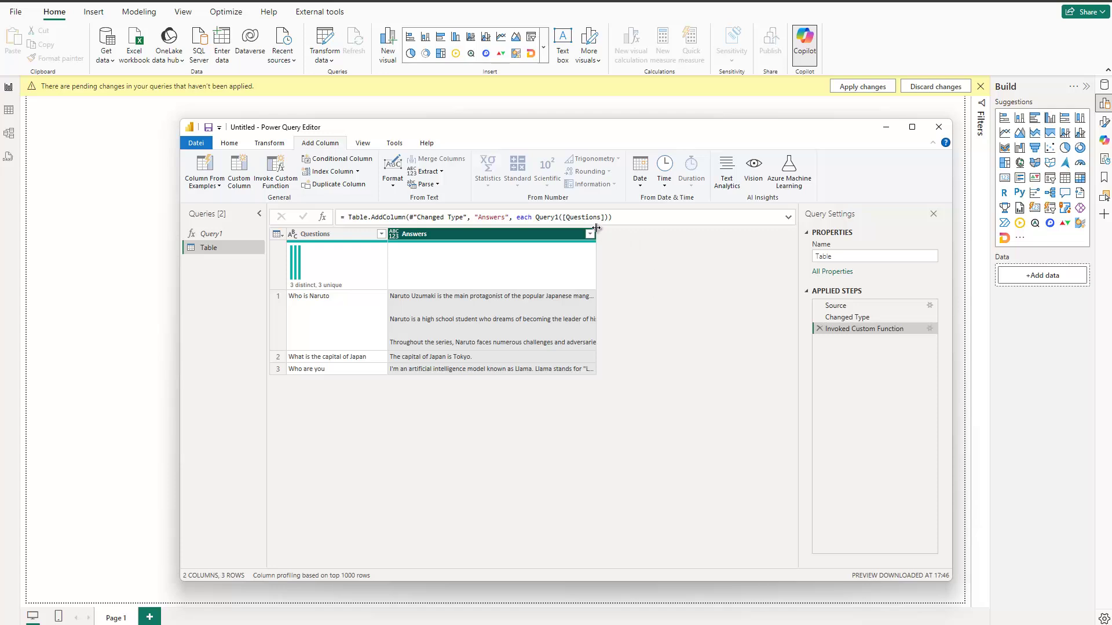
# Widen the Answers column in two drags to reveal more reply text, then select Query1.
pyautogui.moveTo(597, 232); pyautogui.dragTo(674, 238)
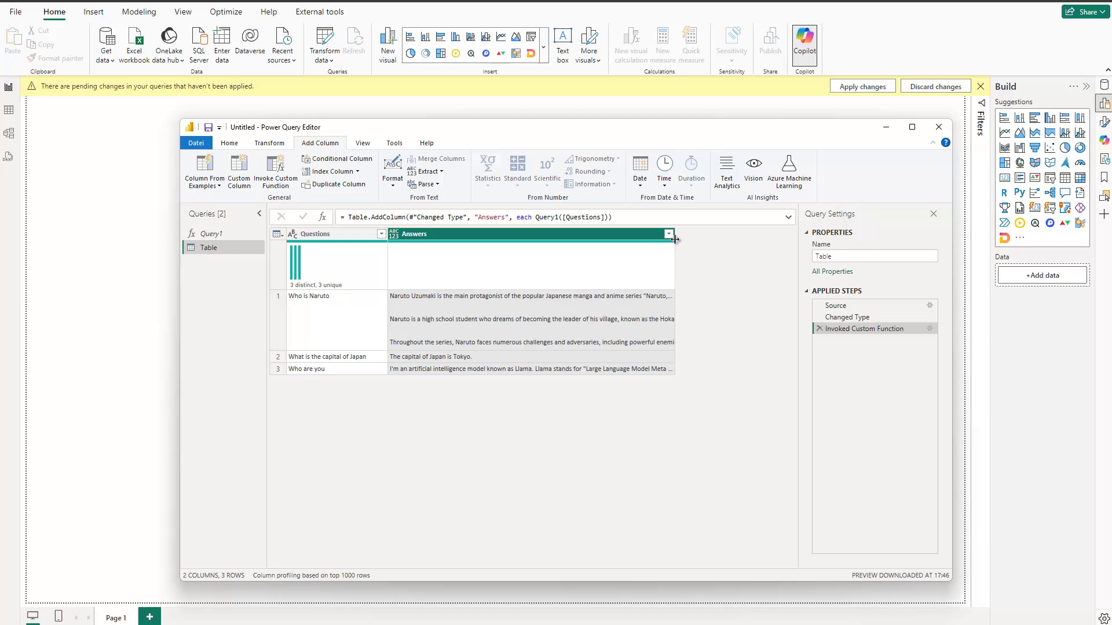
pyautogui.moveTo(674, 239); pyautogui.dragTo(733, 239)
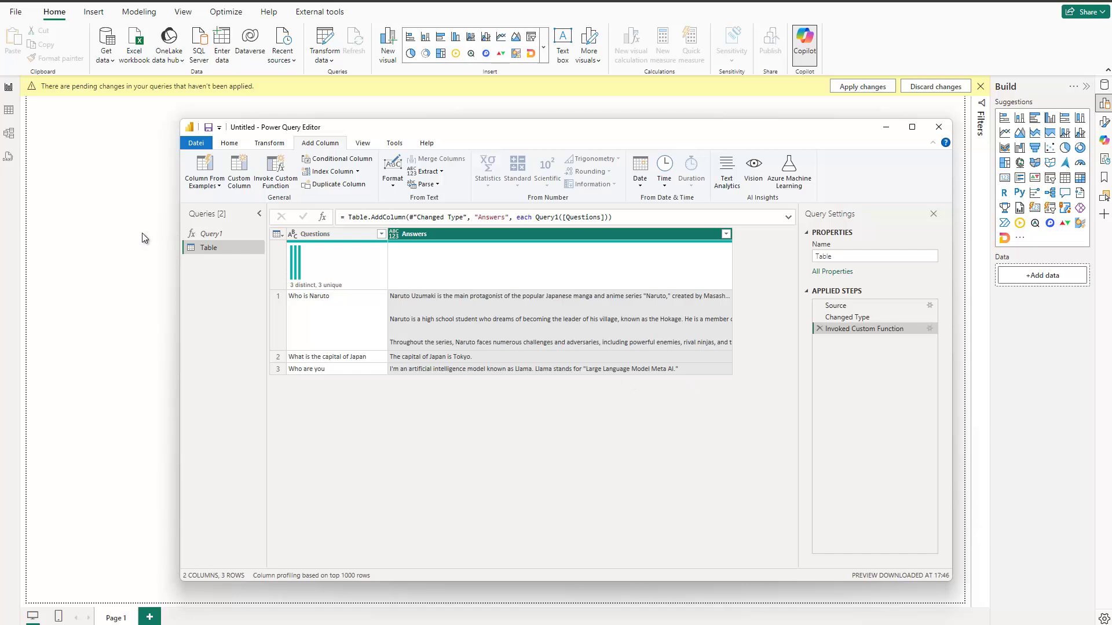
pyautogui.click(209, 234)
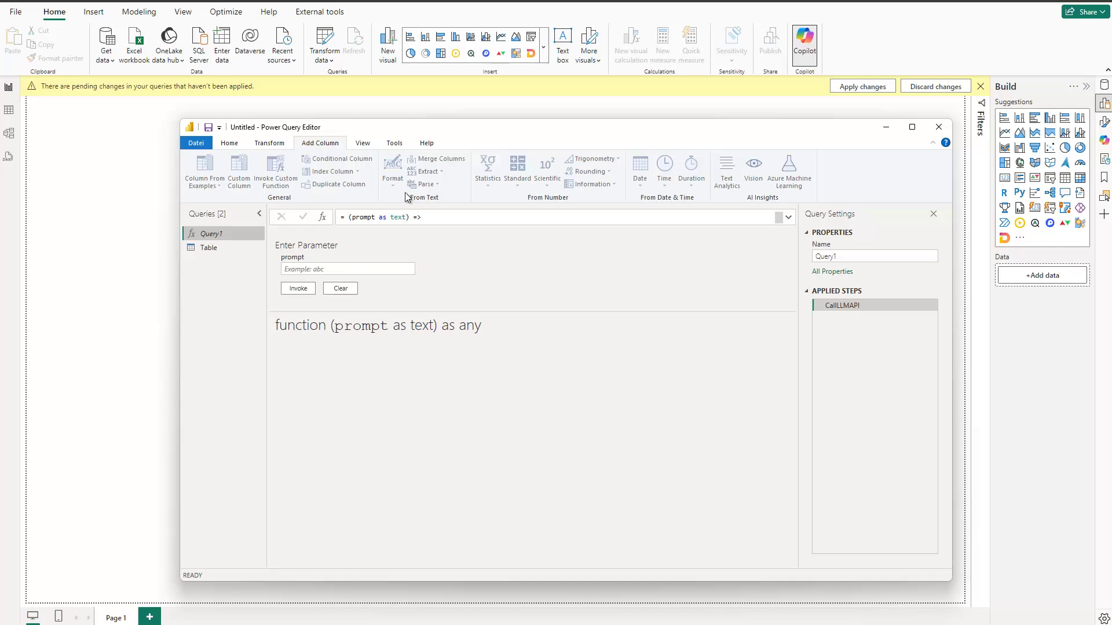
# Open Query1 in an enlarged Advanced Editor moved up-left and scroll through its M code.
pyautogui.click(364, 145)
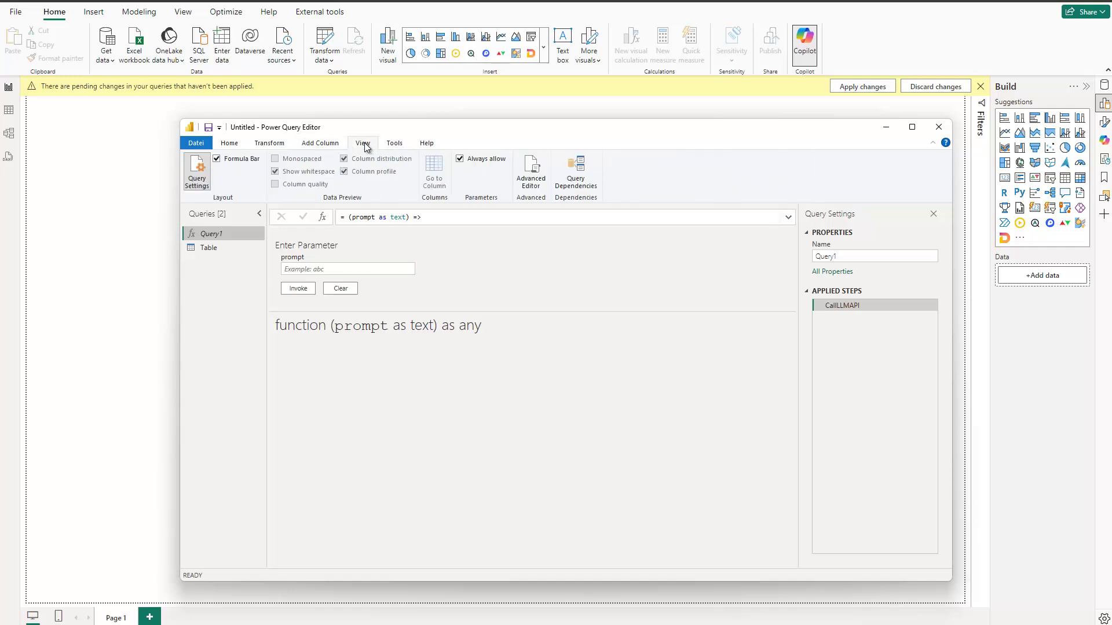
pyautogui.click(538, 191)
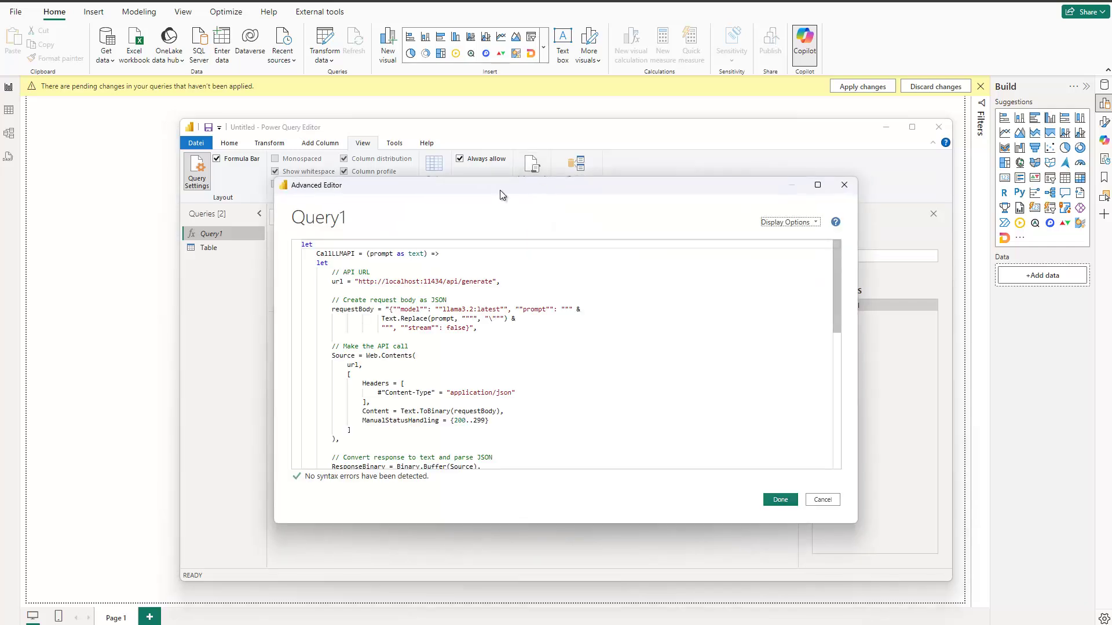
pyautogui.moveTo(501, 194); pyautogui.dragTo(415, 142)
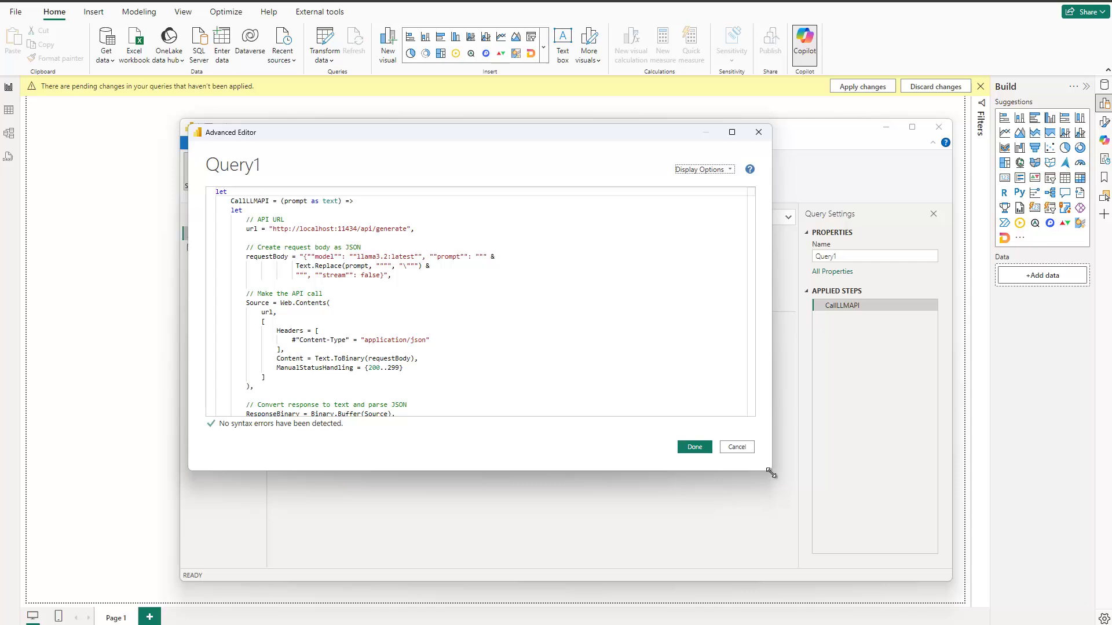
pyautogui.moveTo(770, 473); pyautogui.dragTo(898, 582)
pyautogui.scroll(-1, 393, 334)
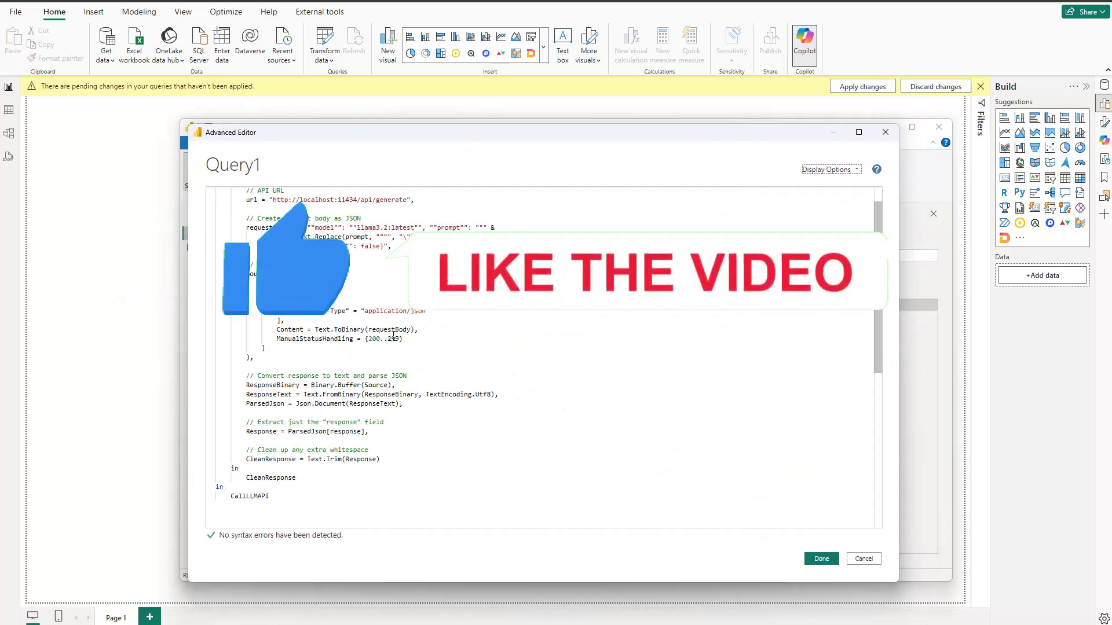
pyautogui.scroll(-1, 394, 334)
pyautogui.scroll(2, 262, 237)
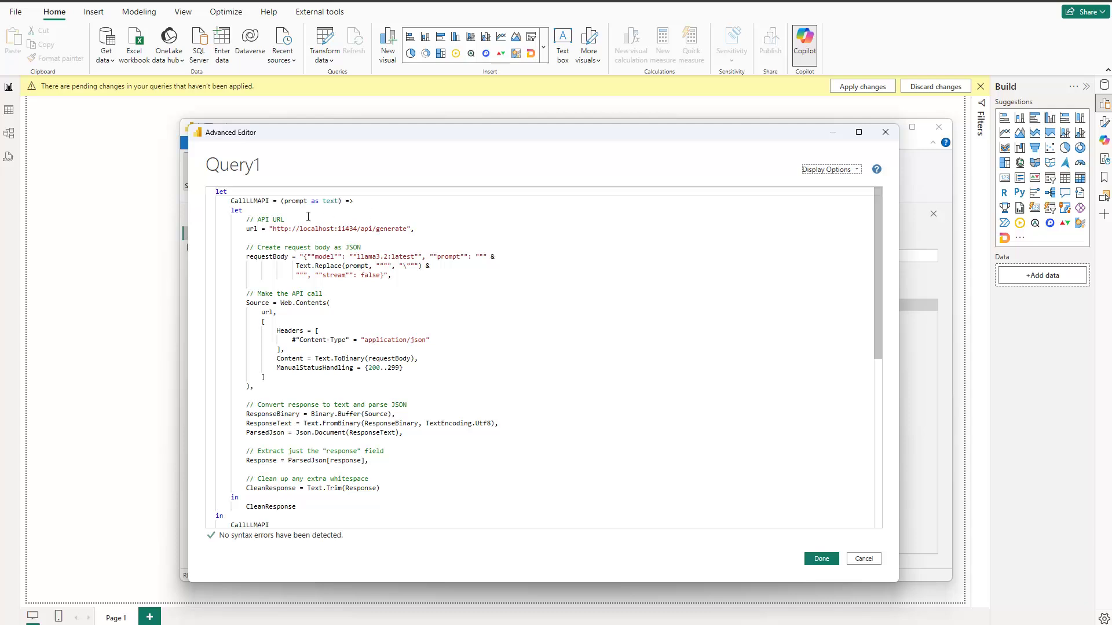
pyautogui.moveTo(270, 229); pyautogui.dragTo(413, 229)
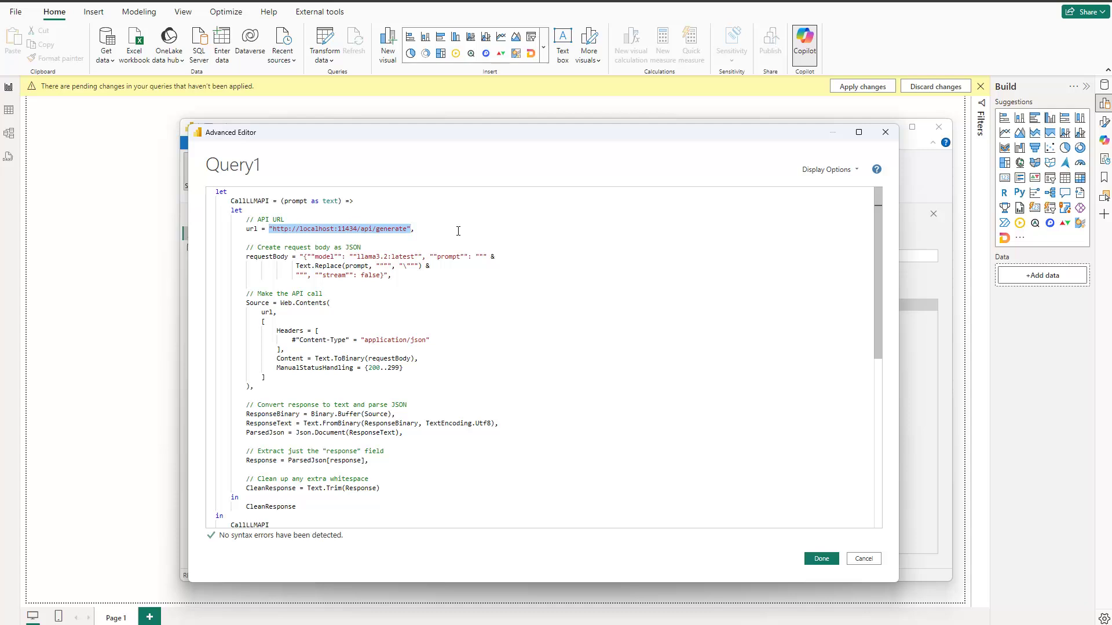
pyautogui.click(372, 223)
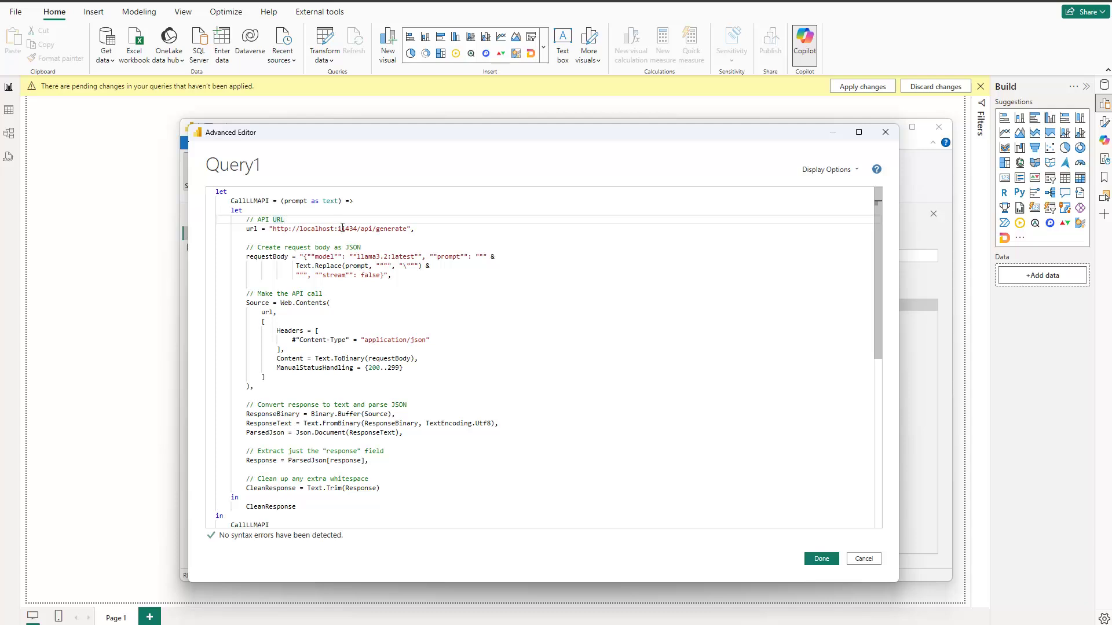
pyautogui.moveTo(338, 228); pyautogui.dragTo(354, 228)
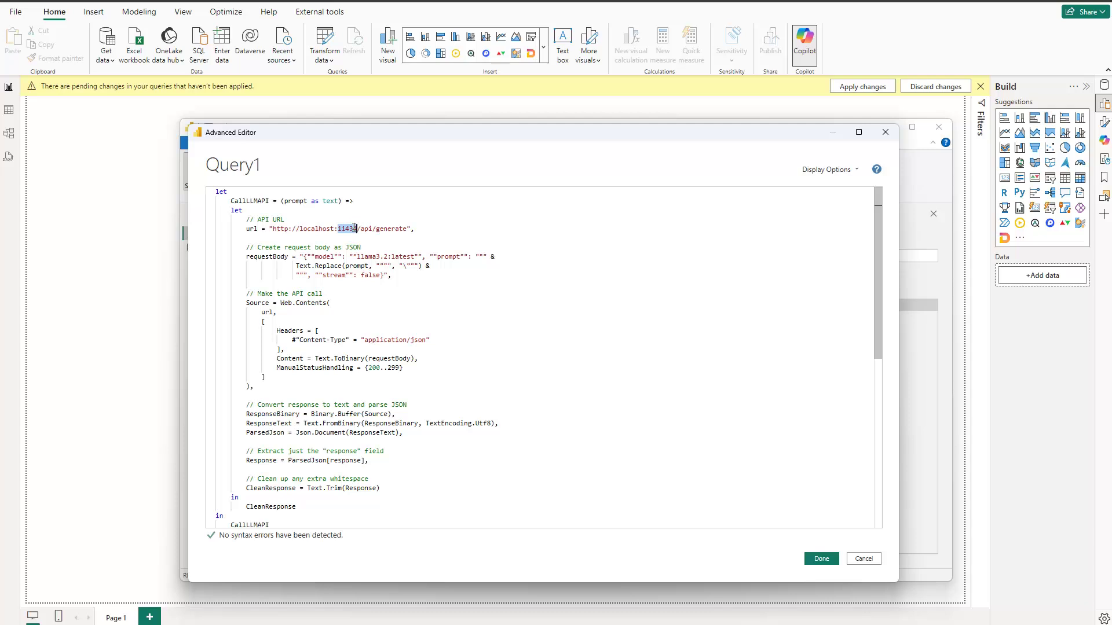
pyautogui.moveTo(354, 228); pyautogui.dragTo(353, 228)
pyautogui.moveTo(355, 229); pyautogui.dragTo(357, 229)
pyautogui.moveTo(314, 257); pyautogui.dragTo(418, 255)
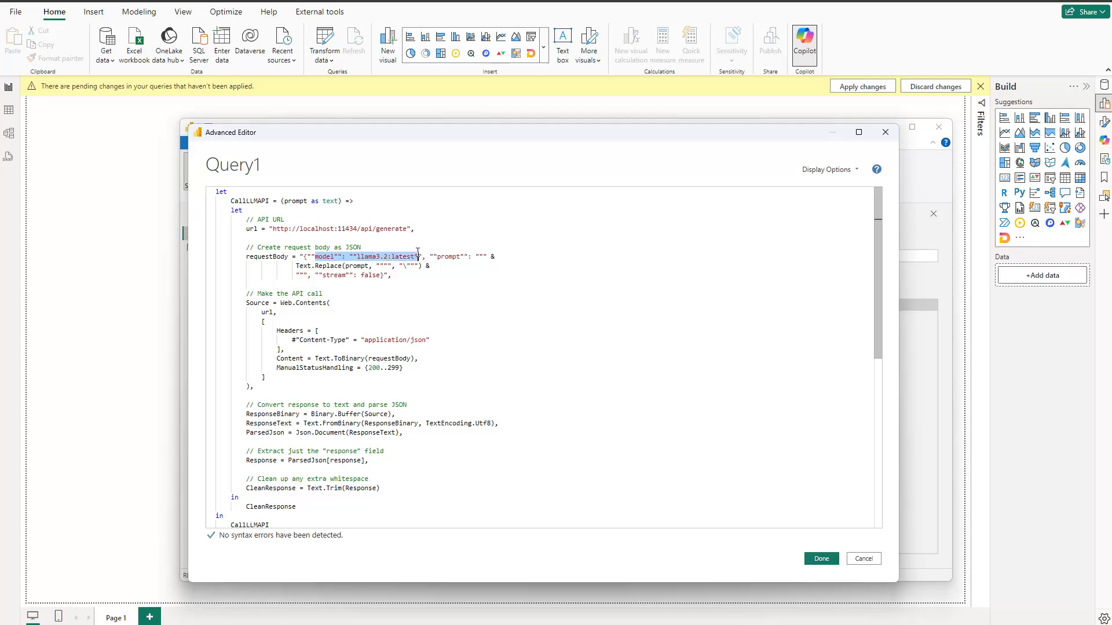
# Highlight prompt in the Text.Replace call, then close the Advanced Editor without changes.
pyautogui.click(384, 257)
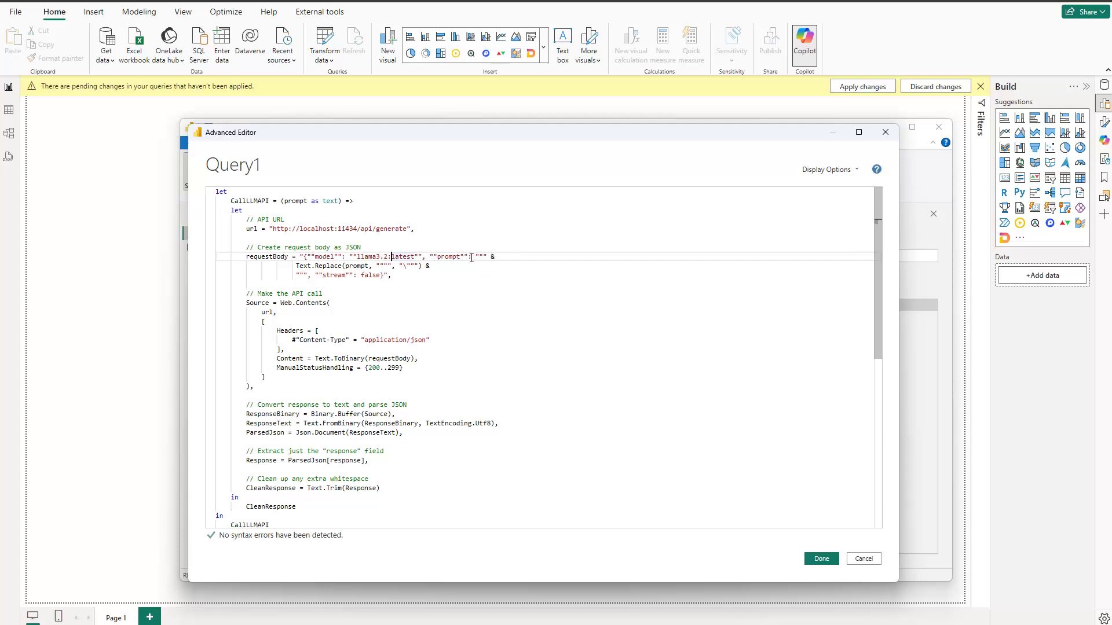
pyautogui.doubleClick(357, 266)
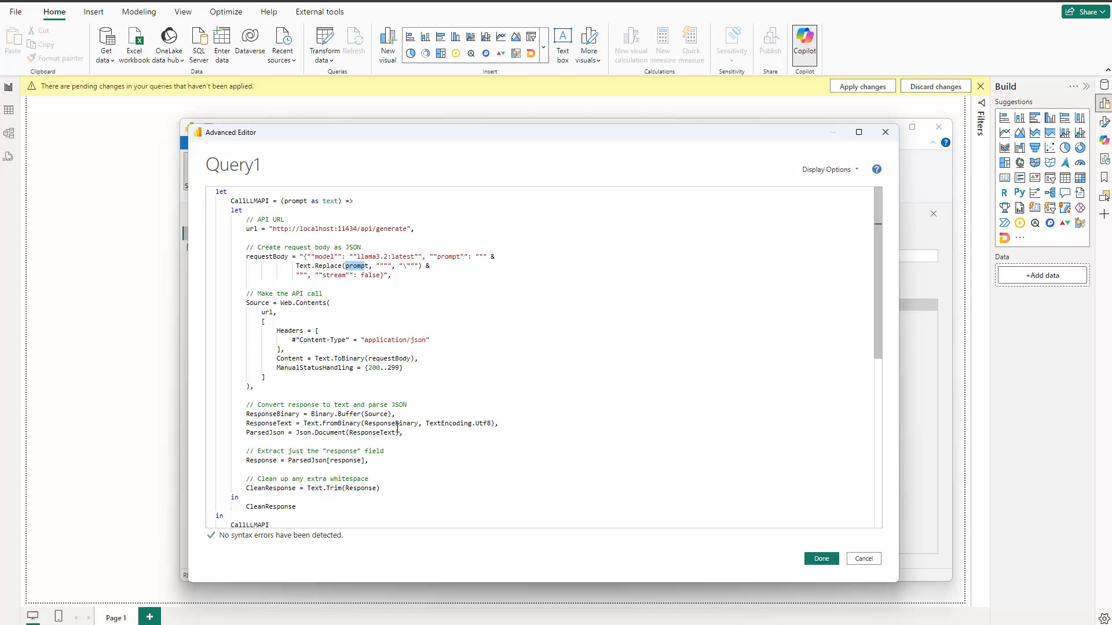
pyautogui.scroll(-1, 324, 464)
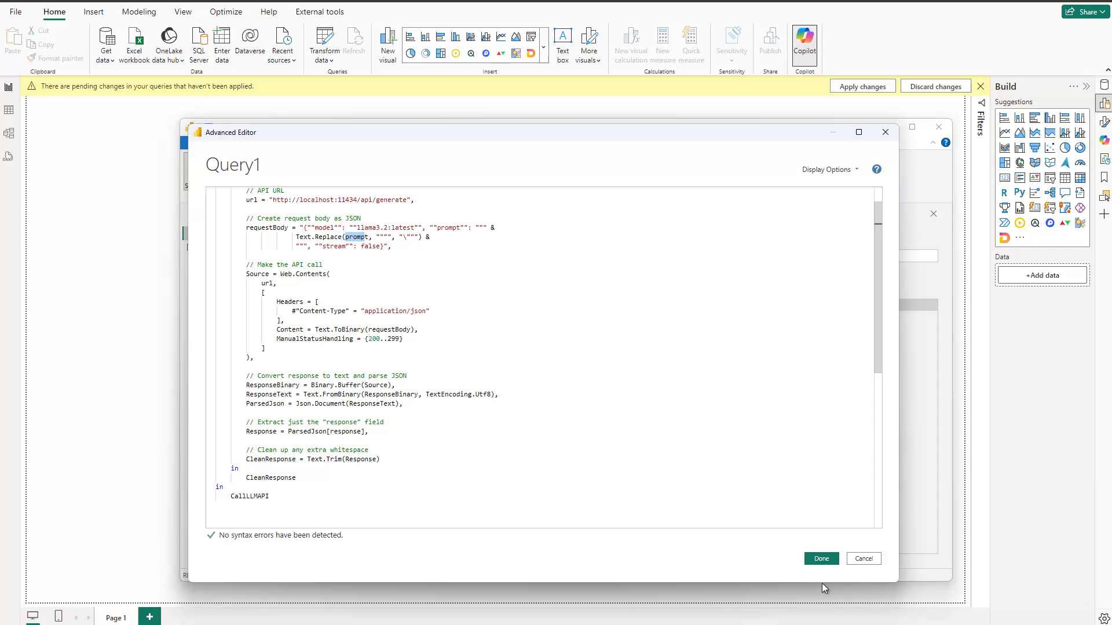
pyautogui.click(822, 560)
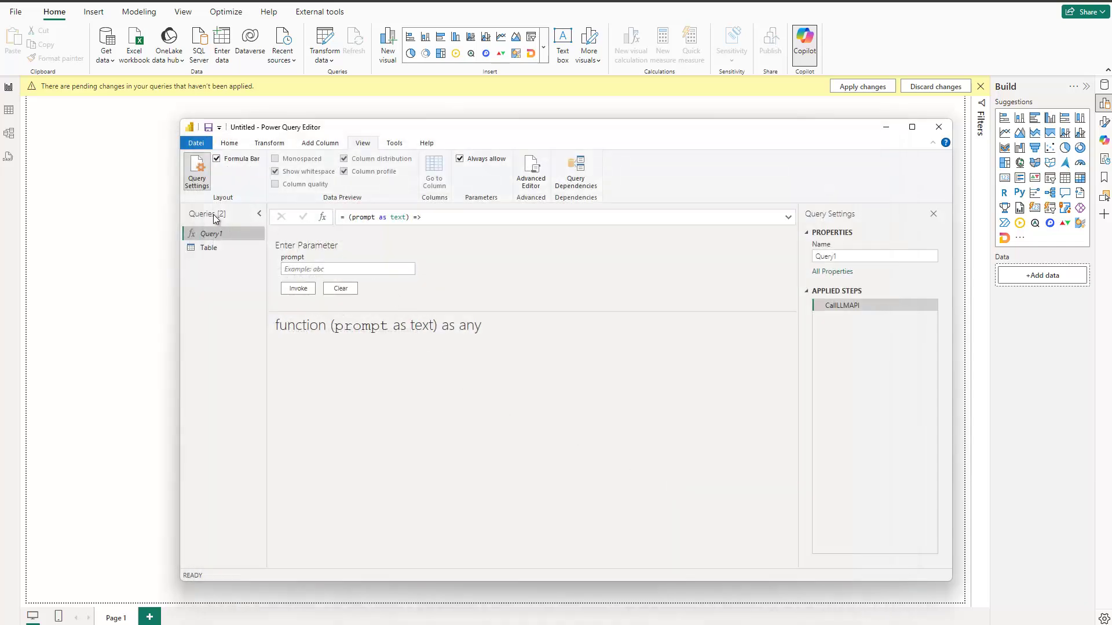
# Select the Table query to show its Questions and Answers, then switch to Home.
pyautogui.click(206, 247)
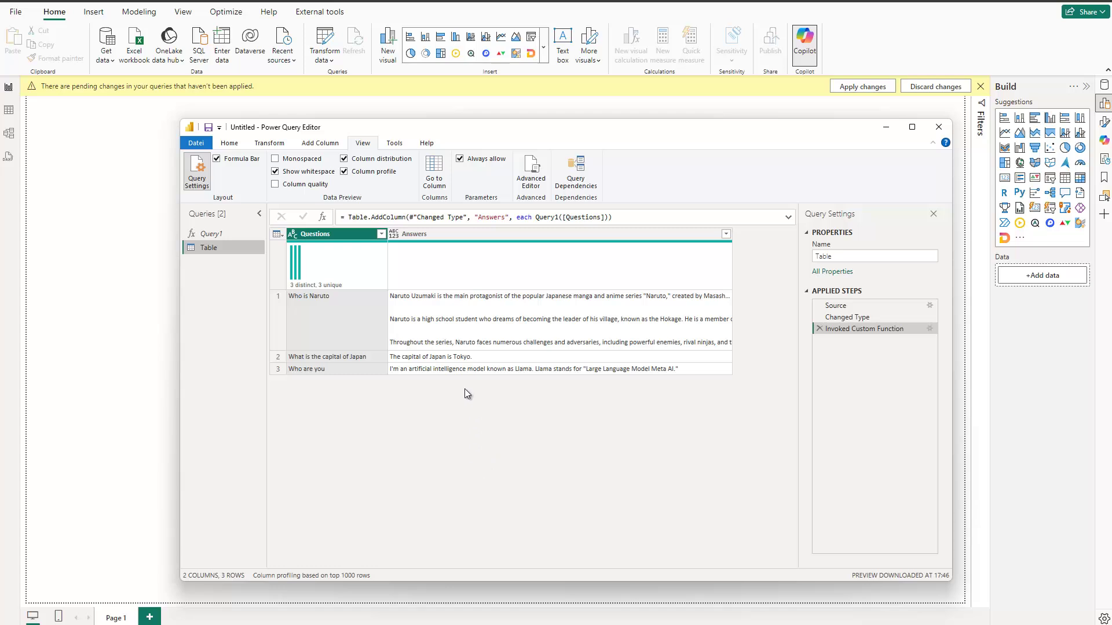
pyautogui.click(230, 144)
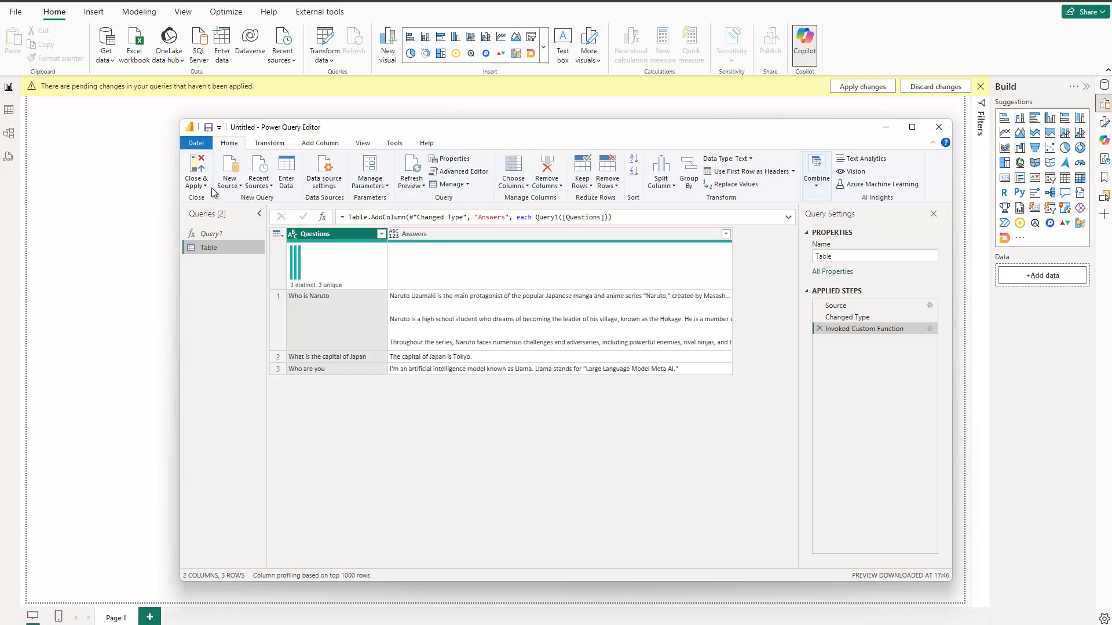